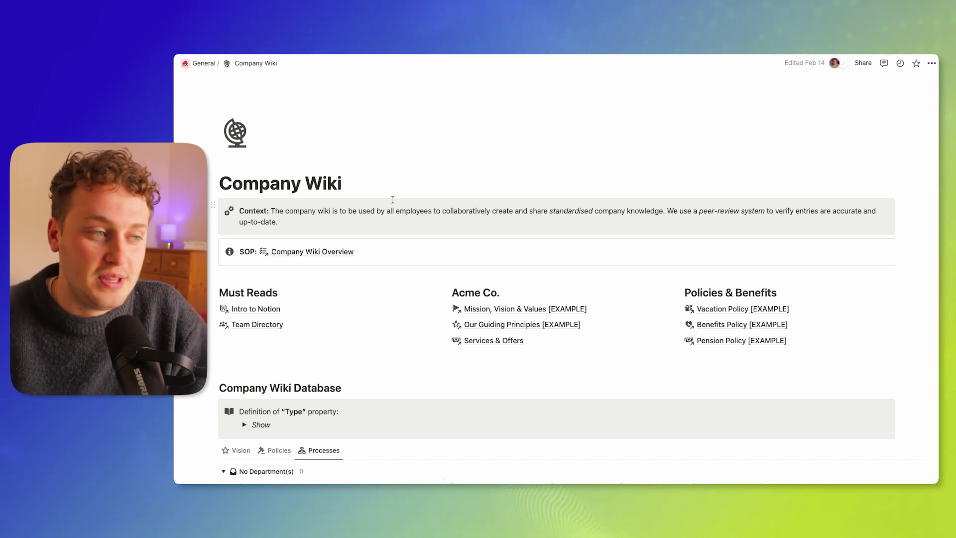
Compare the database's Vision and Policies views, then return to the department-grouped Processes view
scroll(447, 239, down, 1)
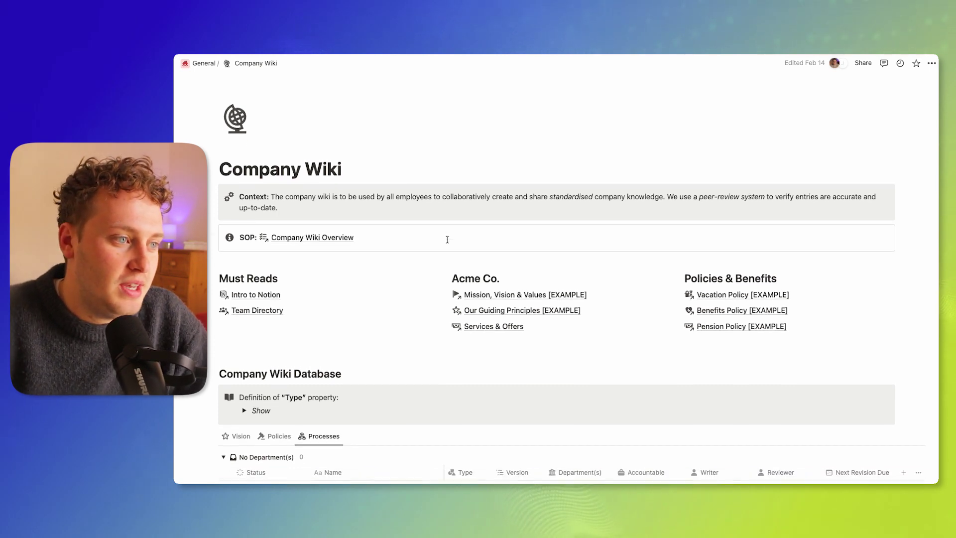
scroll(356, 141, down, 4)
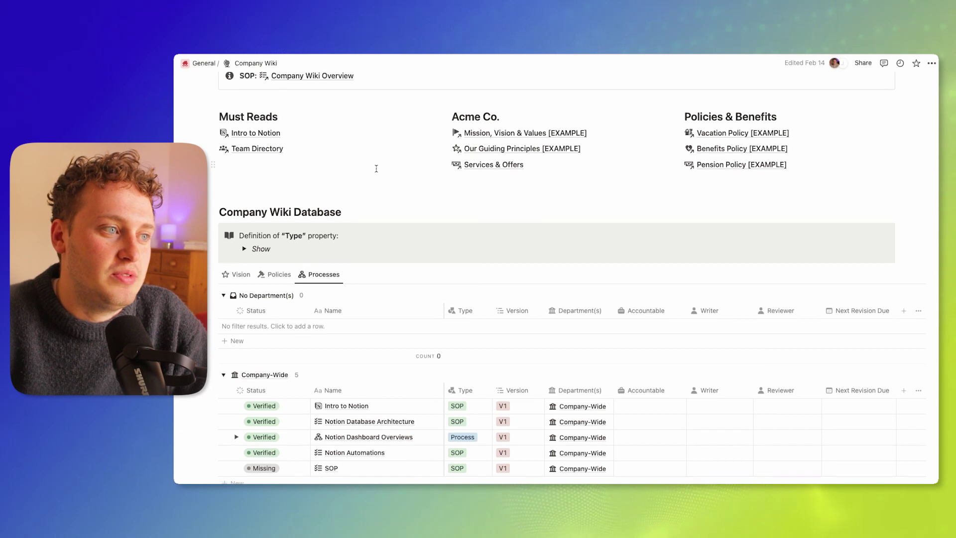
scroll(377, 166, up, 2)
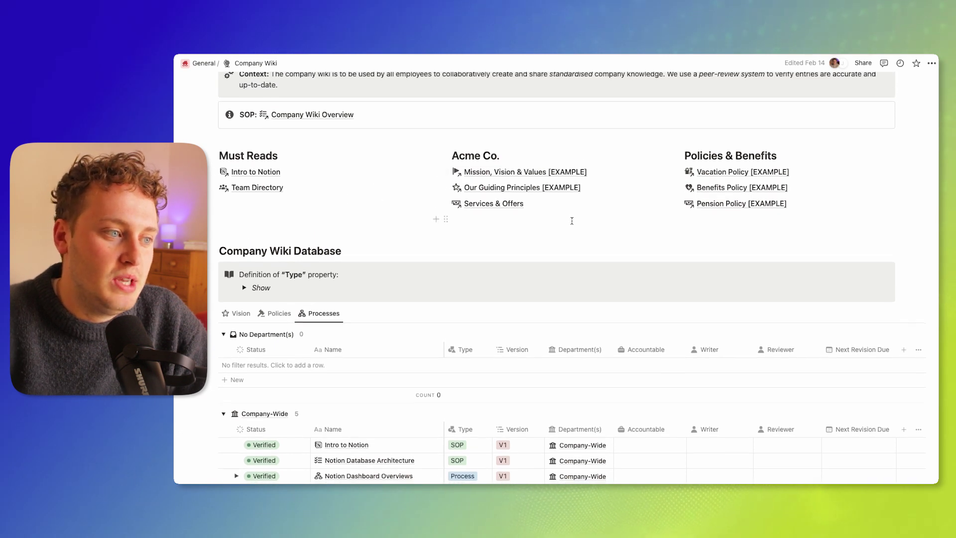
scroll(572, 222, down, 3)
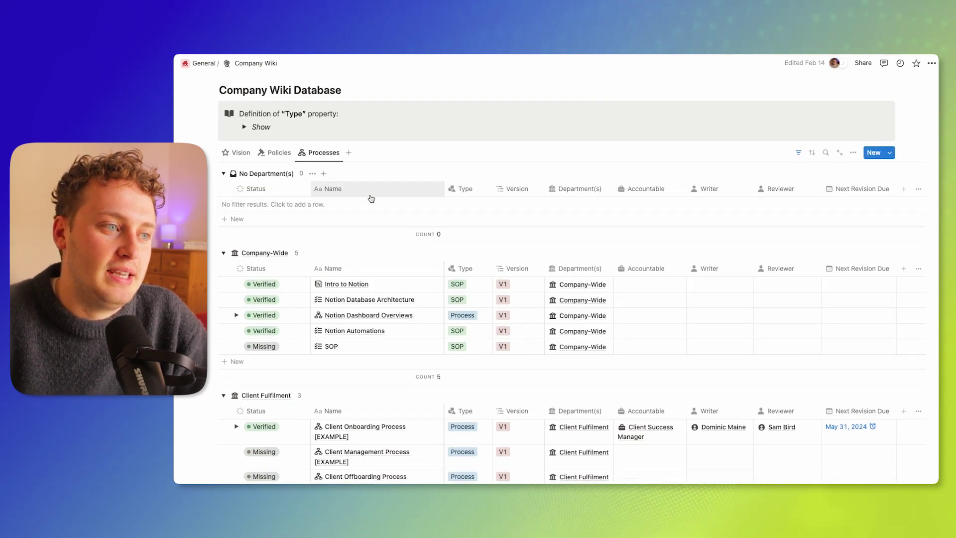
click(252, 155)
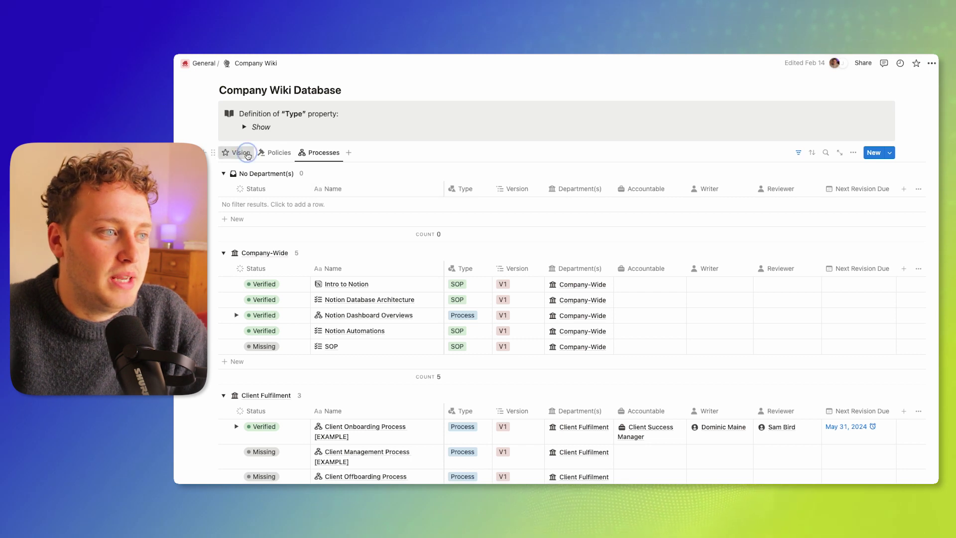
click(277, 223)
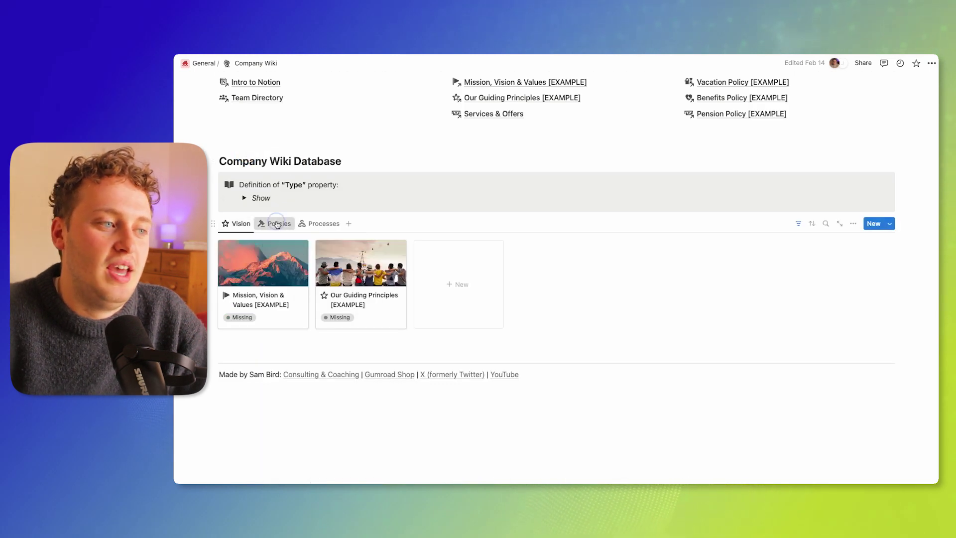
click(320, 198)
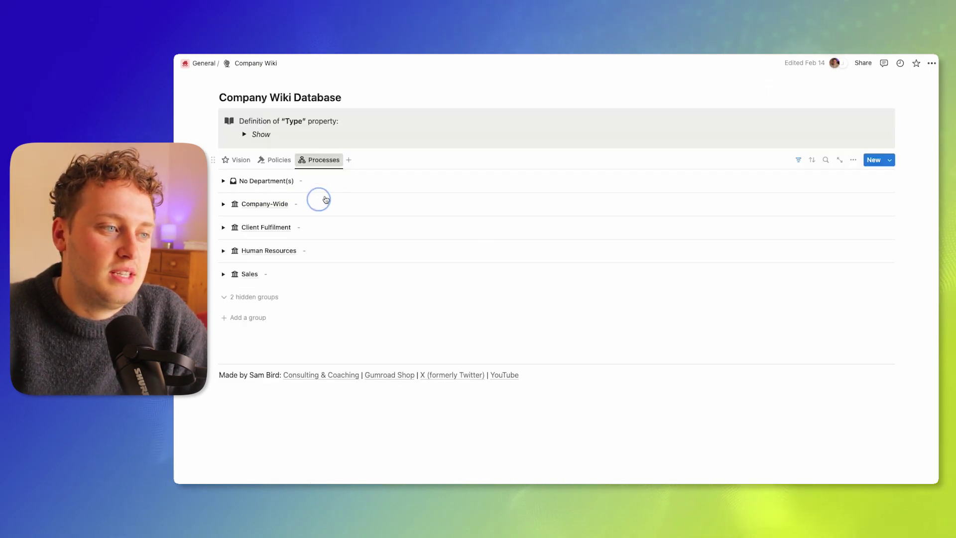
Show the new-entry templates: Vision, Policy, Process, SOP and Empty
scroll(410, 228, down, 2)
scroll(411, 228, down, 1)
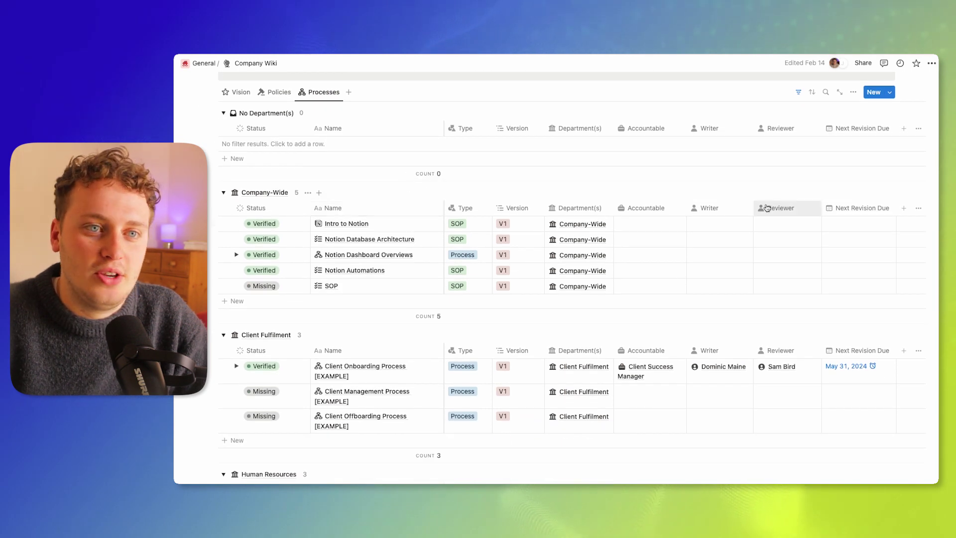
scroll(758, 207, up, 3)
click(890, 153)
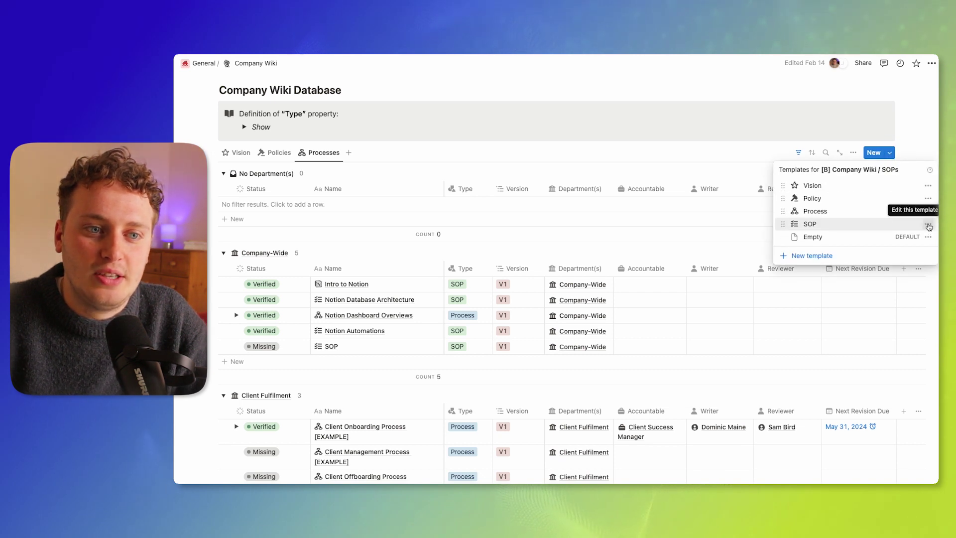
Edit the SOP template, expanded to a full page
click(929, 224)
click(832, 226)
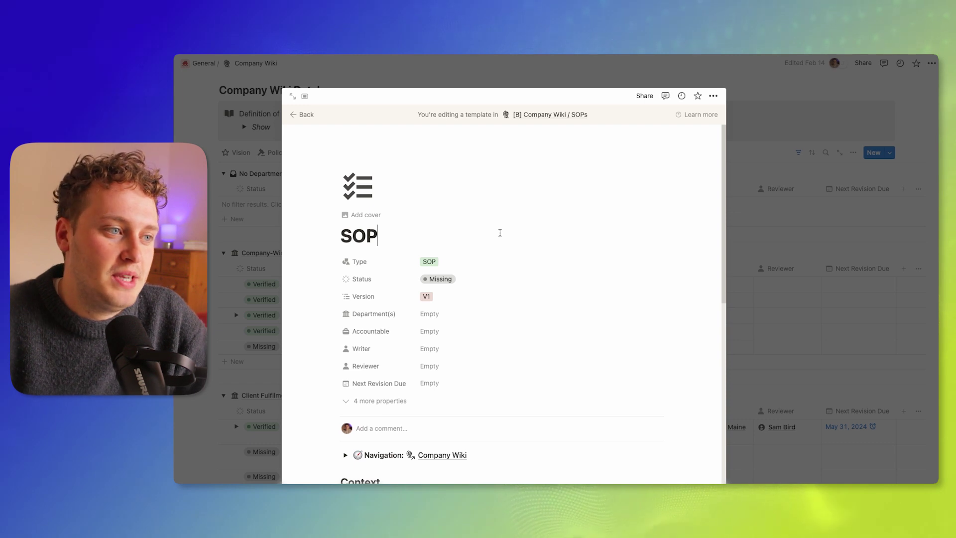
click(298, 98)
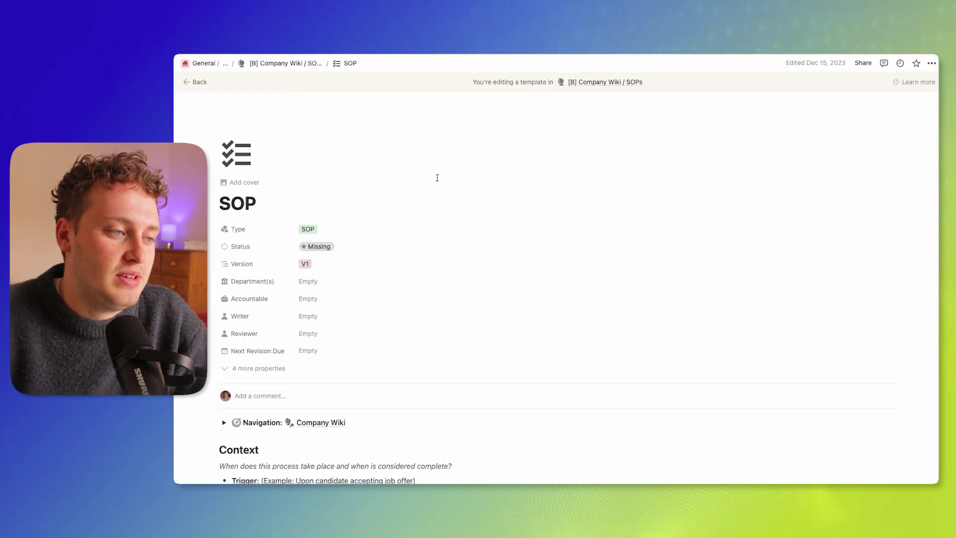
Review the Status options, keeping Missing, and the Accountable roles, leaving both unchanged
scroll(437, 177, down, 3)
click(331, 179)
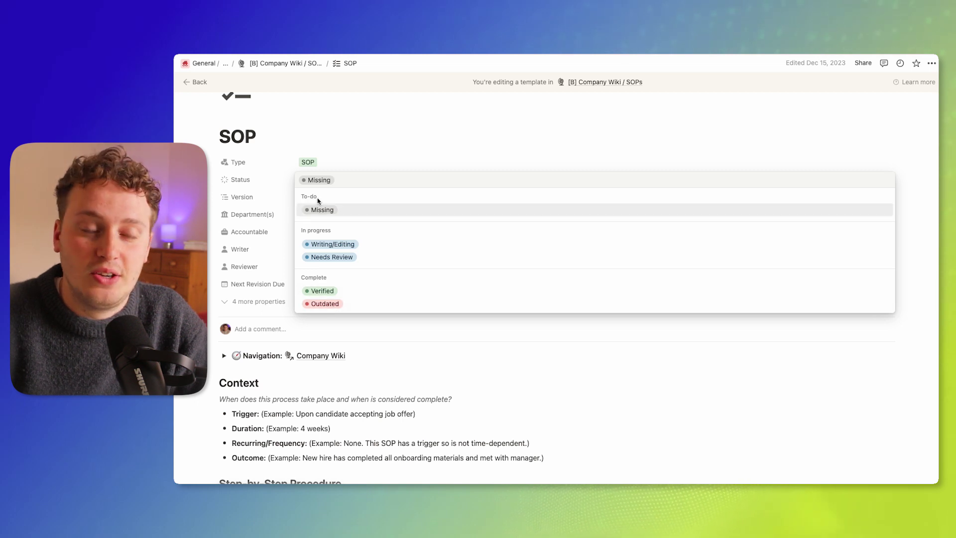
click(310, 213)
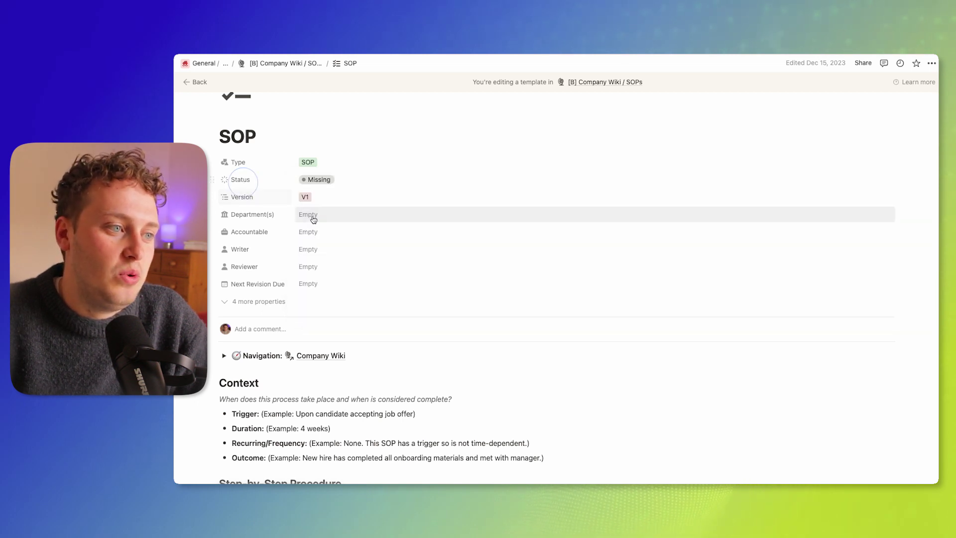
click(324, 232)
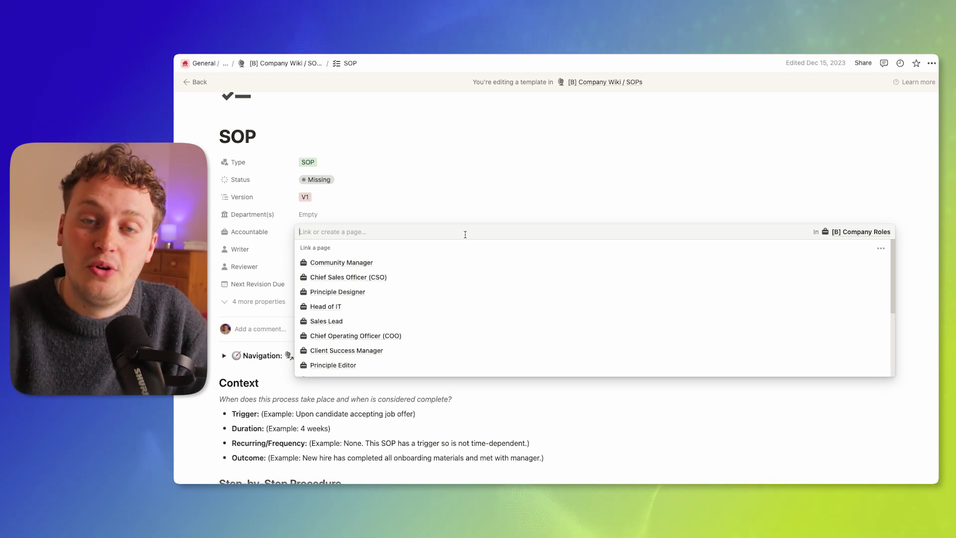
key(Escape)
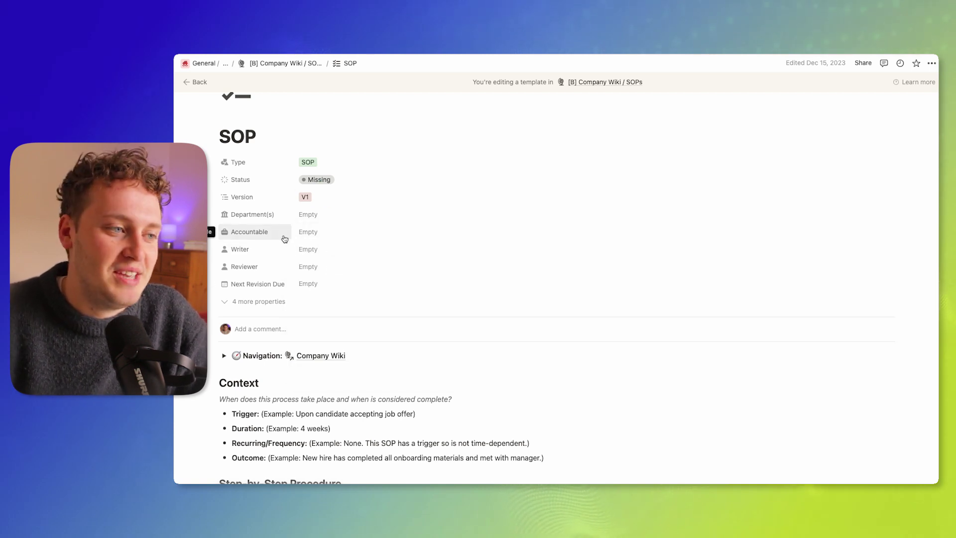
scroll(348, 237, down, 3)
scroll(349, 235, down, 4)
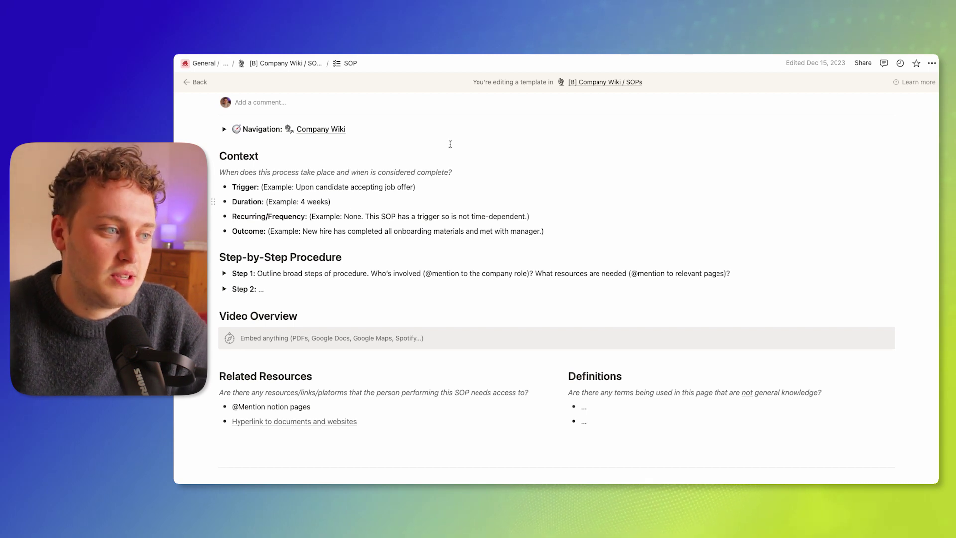
scroll(450, 159, down, 3)
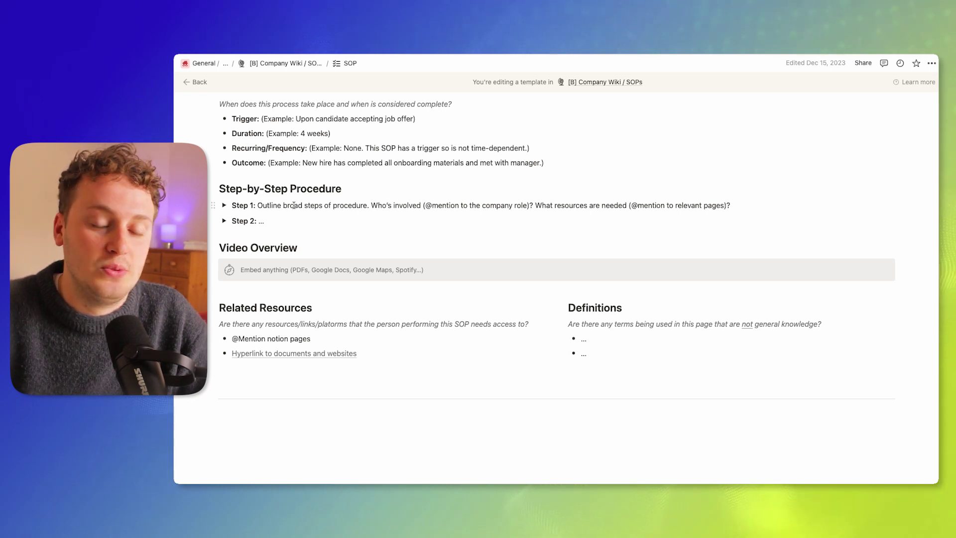
click(224, 206)
click(224, 207)
click(225, 207)
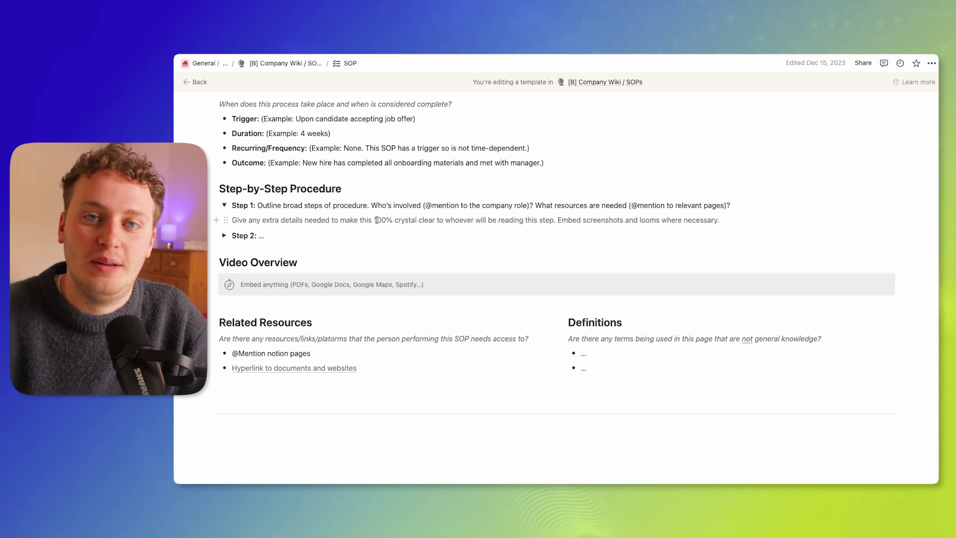
click(224, 205)
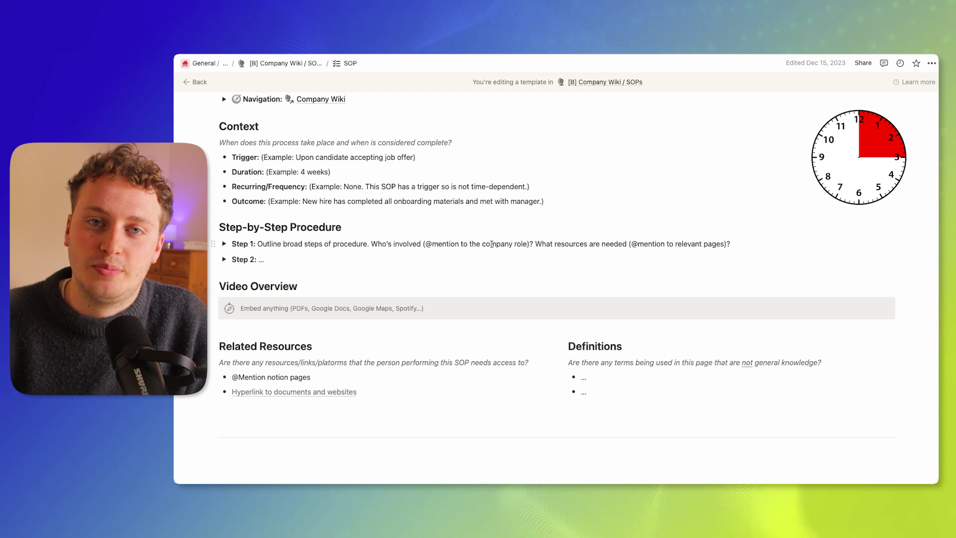
scroll(393, 236, up, 1)
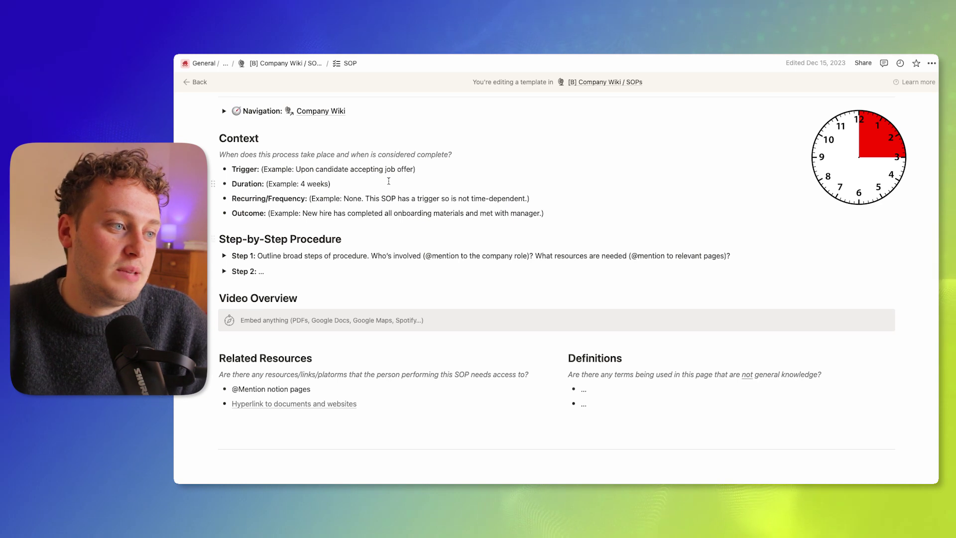
click(225, 257)
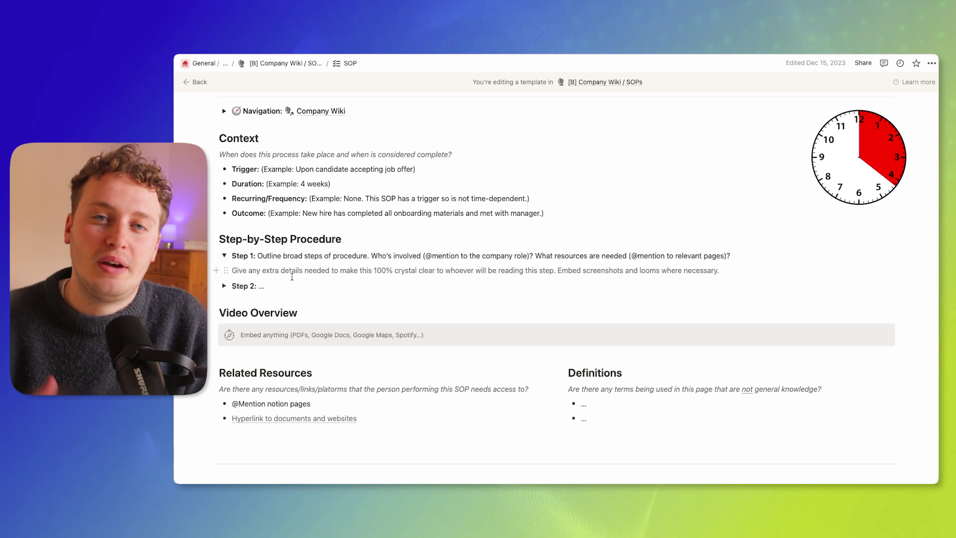
key(super+Return)
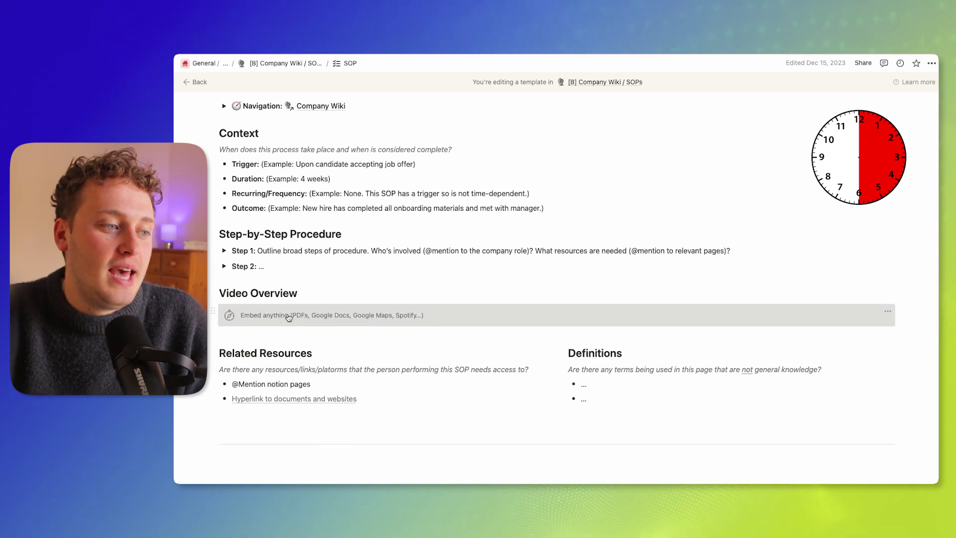
scroll(285, 329, down, 2)
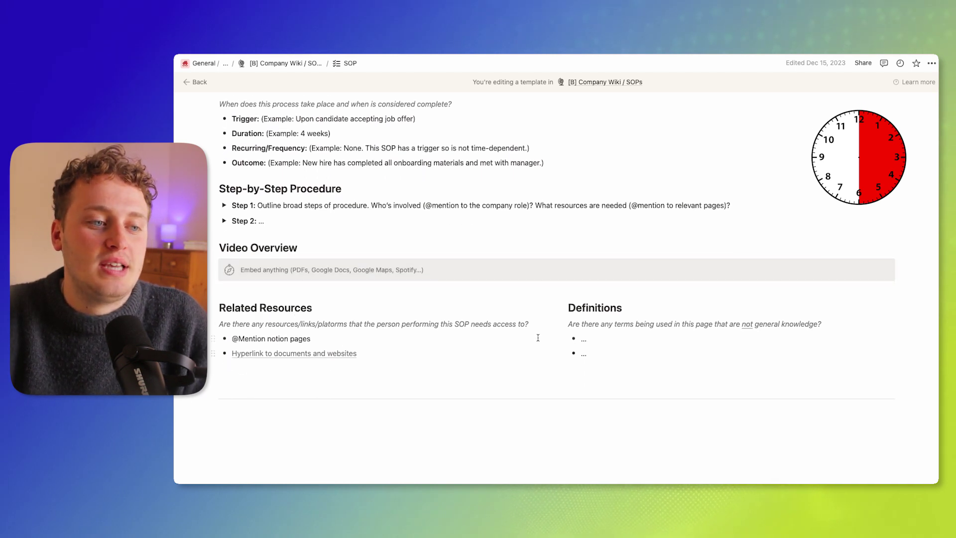
scroll(452, 270, up, 5)
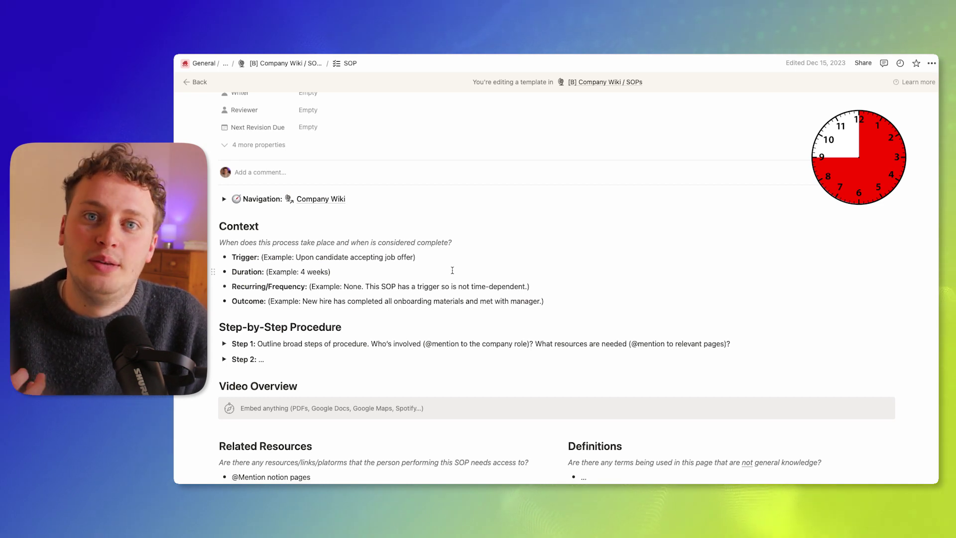
scroll(395, 190, up, 5)
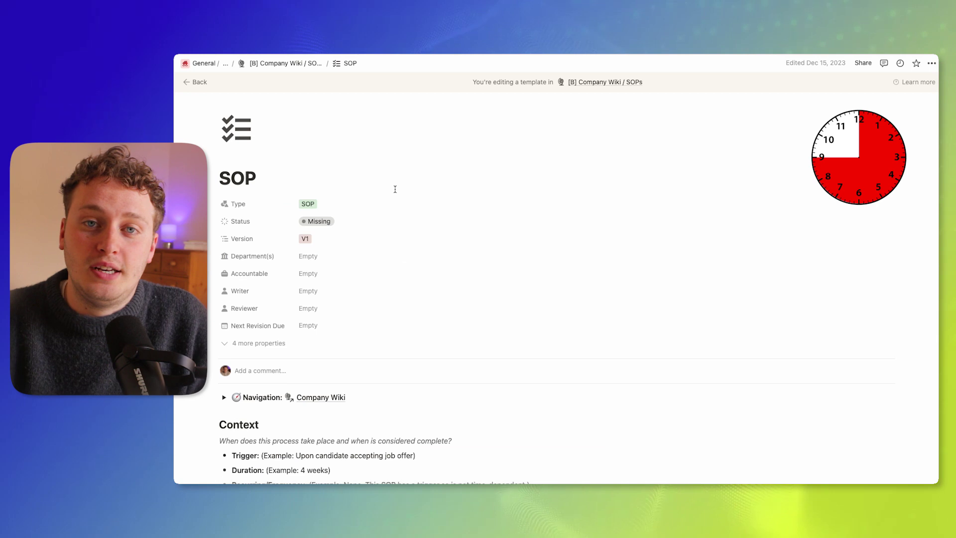